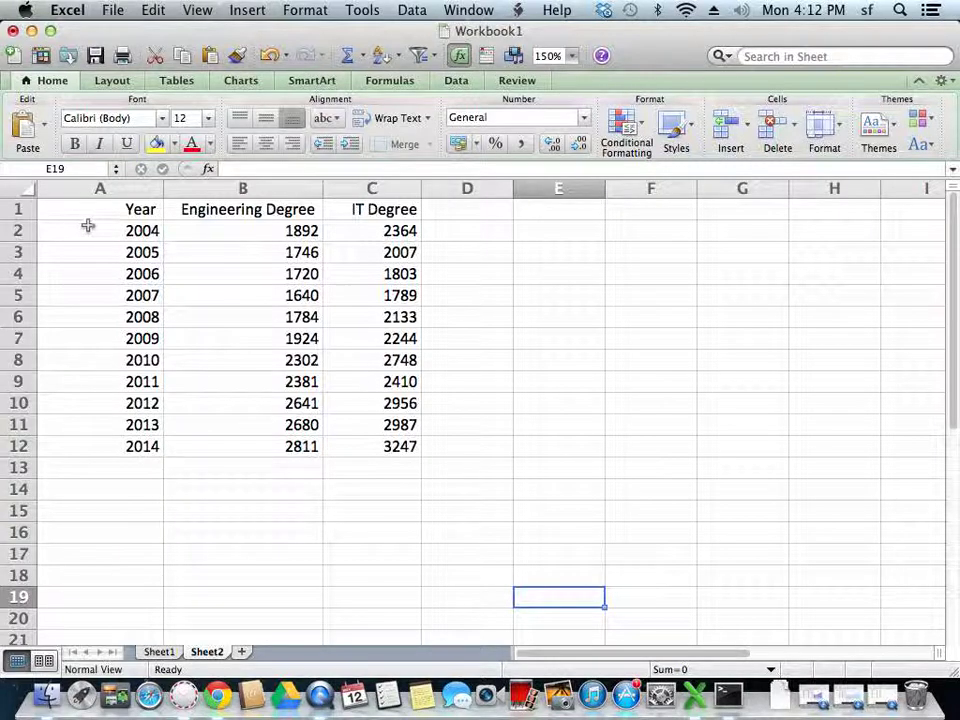
# - Insert a marked line chart of the Engineering Degree and IT Degree columns (B1:C12)
pyautogui.moveTo(403, 447); pyautogui.dragTo(241, 211)
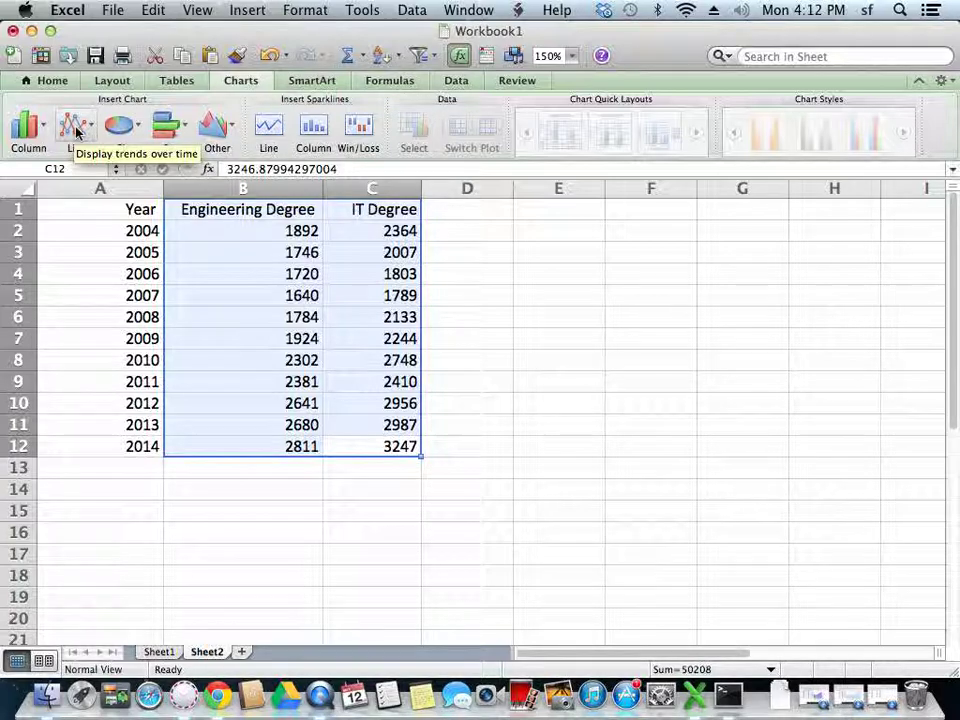
pyautogui.click(76, 133)
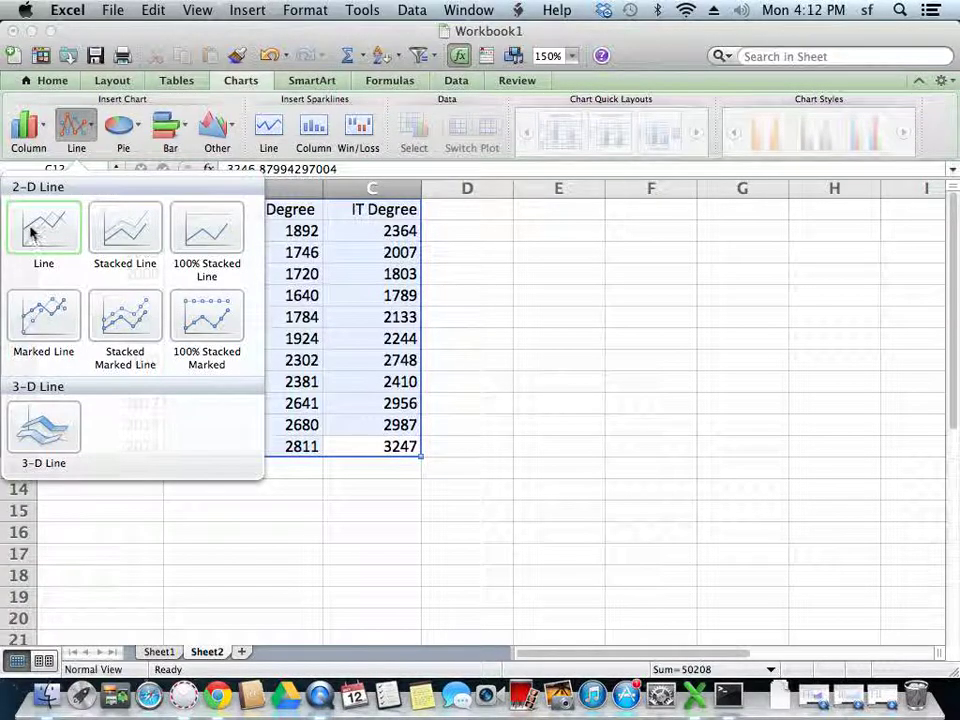
pyautogui.click(38, 328)
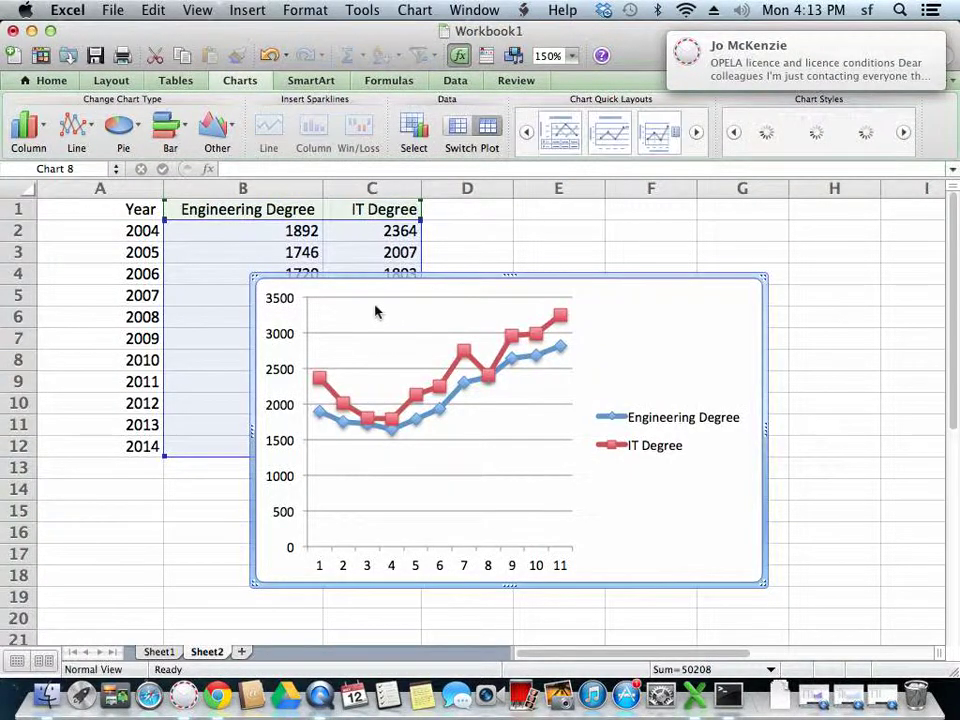
# - Move the line chart to the right so it sits beside the data table
pyautogui.moveTo(647, 291); pyautogui.dragTo(784, 294)
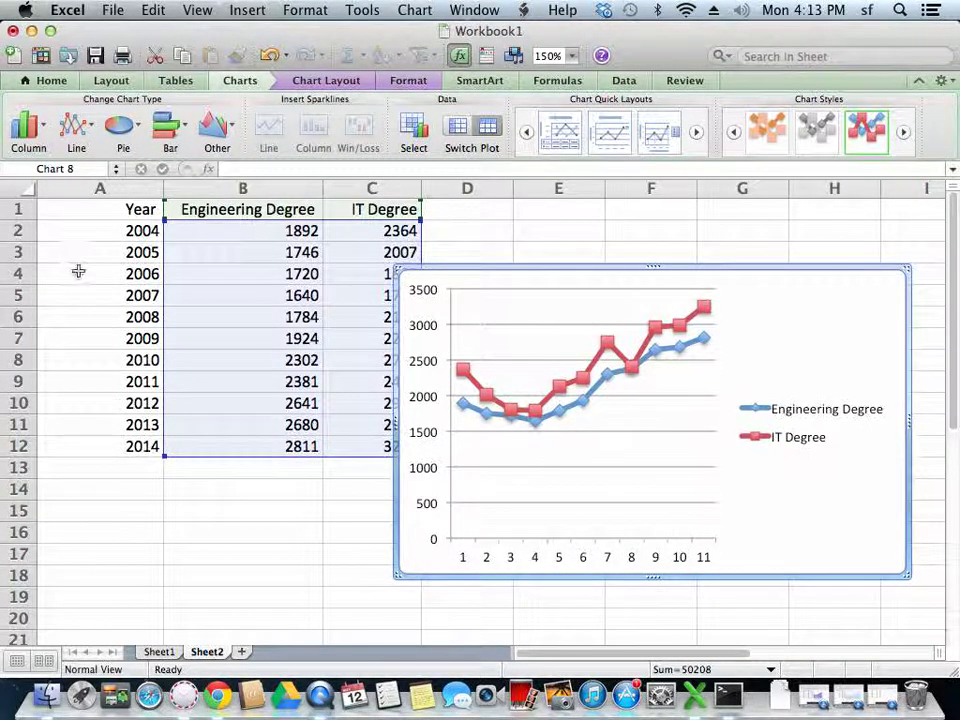
pyautogui.rightClick(430, 562)
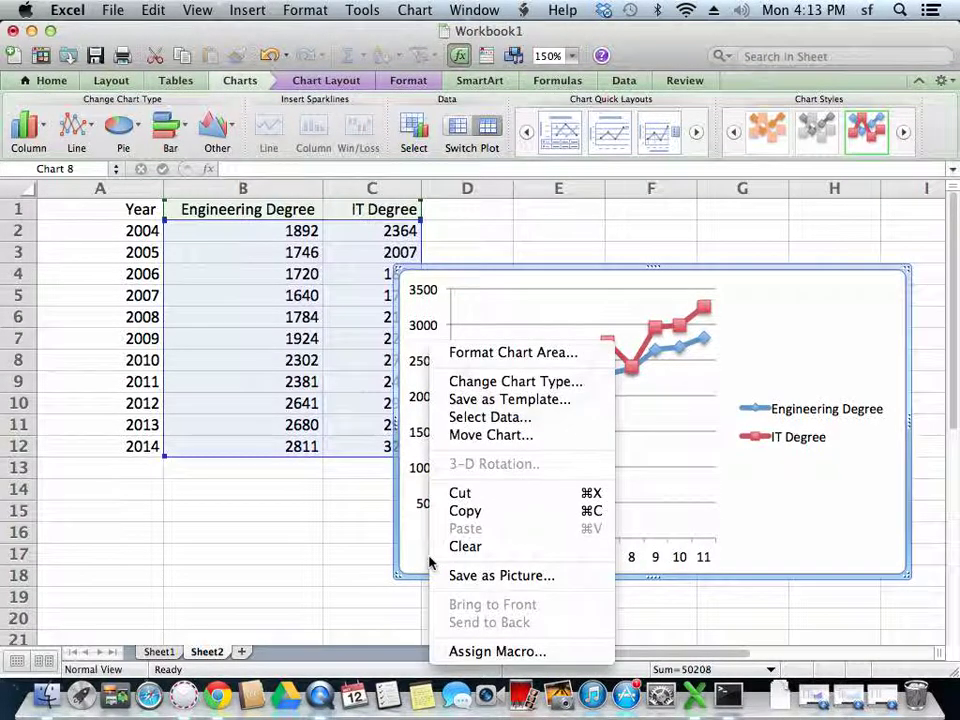
# - Use the years in A2:A12 as the chart's horizontal axis labels
pyautogui.click(465, 419)
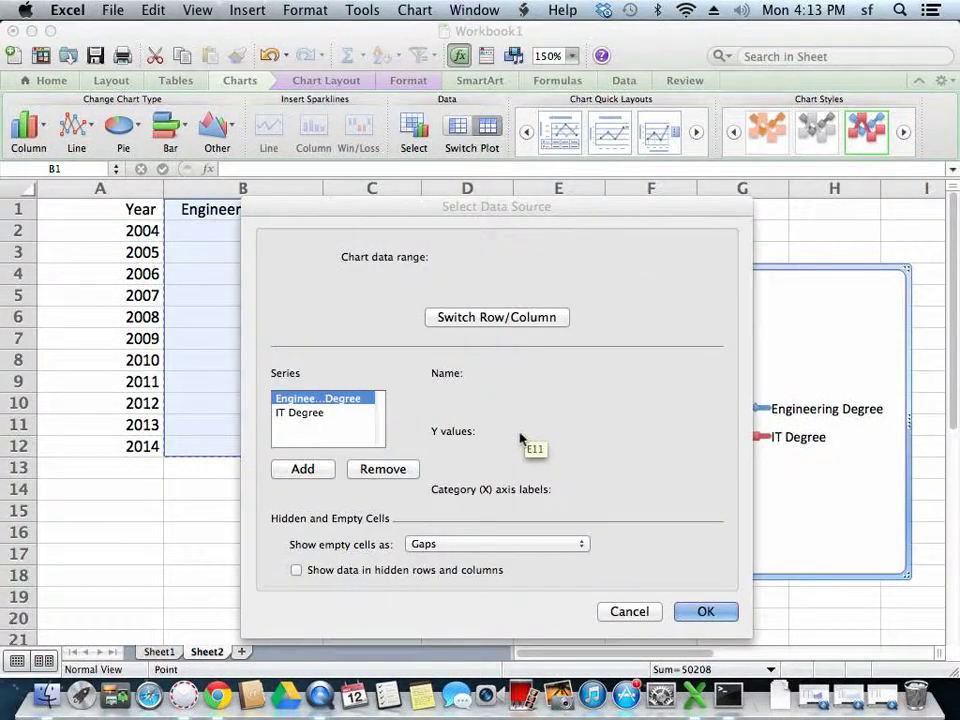
pyautogui.click(567, 488)
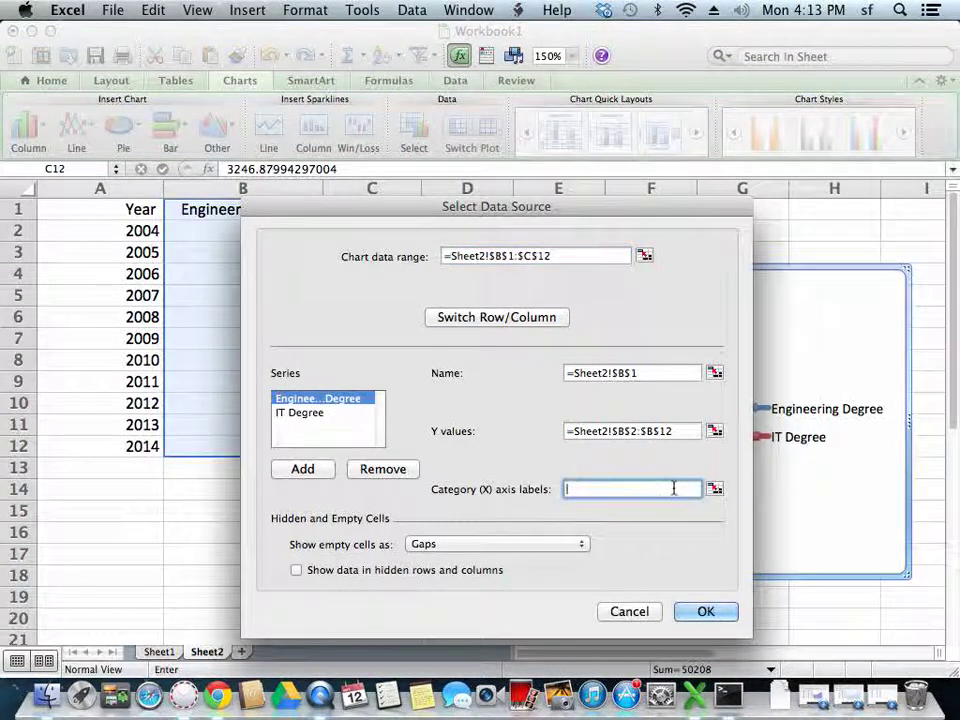
pyautogui.click(716, 488)
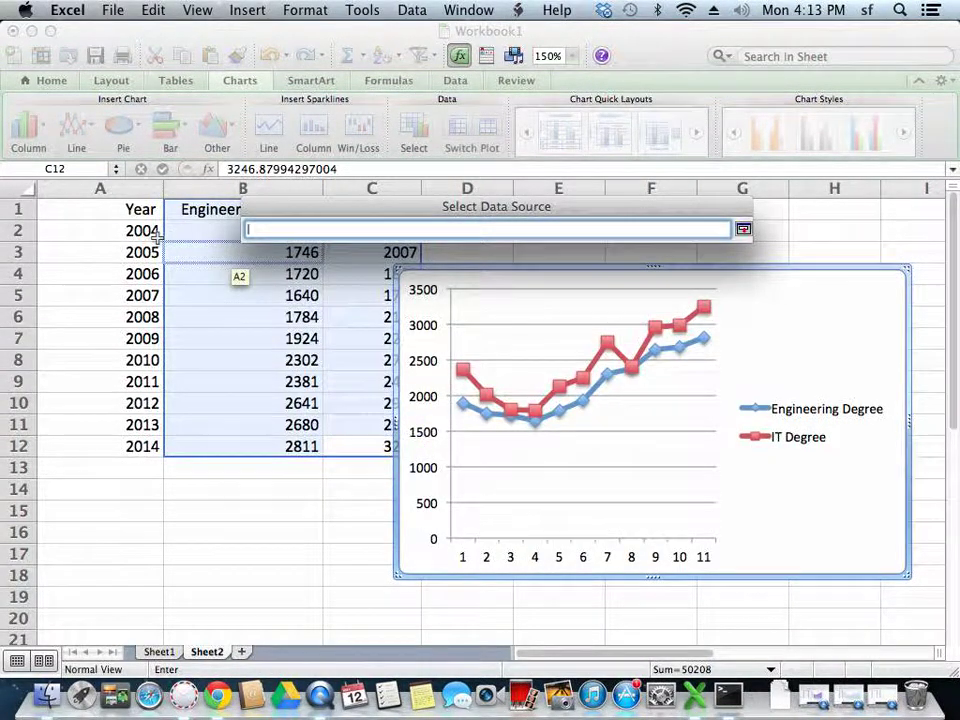
pyautogui.moveTo(156, 229); pyautogui.dragTo(133, 450)
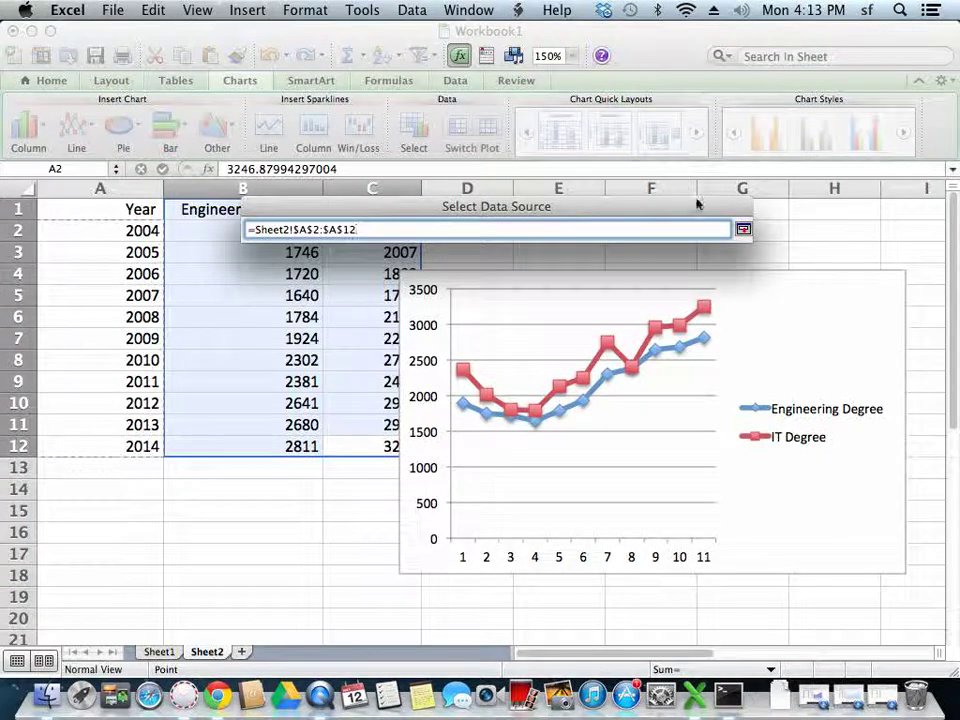
pyautogui.click(743, 231)
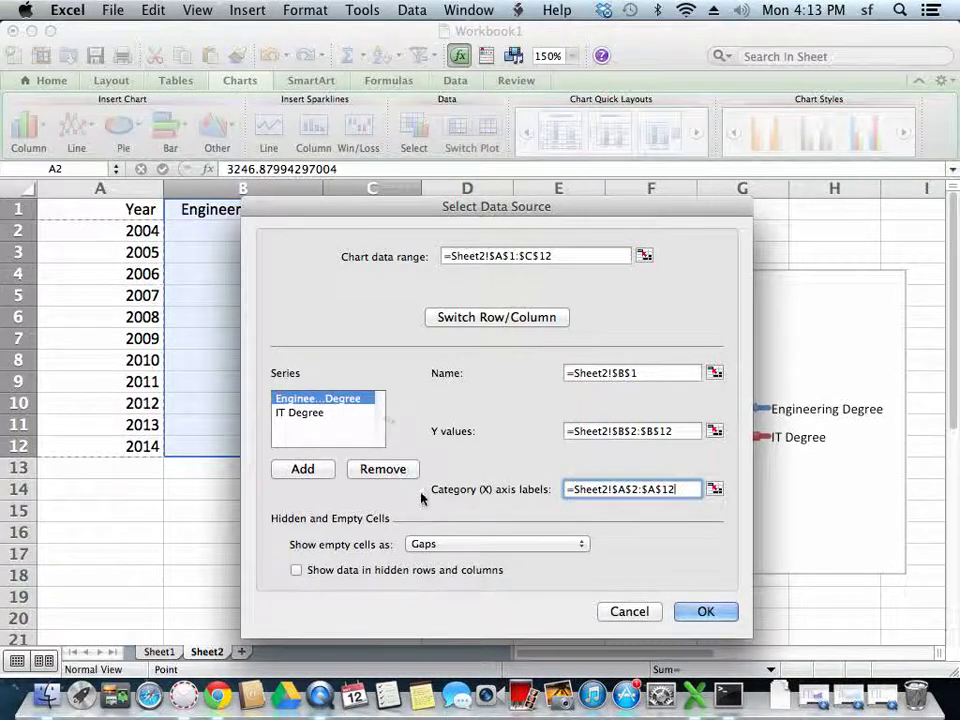
pyautogui.click(705, 611)
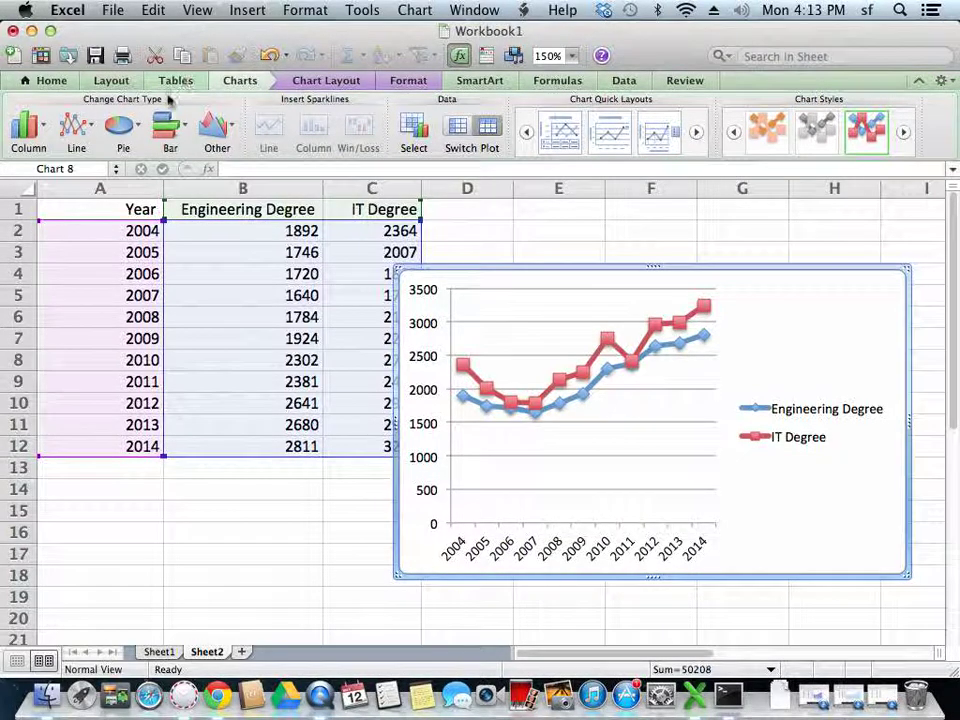
# - Add a horizontal axis title below the axis reading 'Year'
pyautogui.click(355, 80)
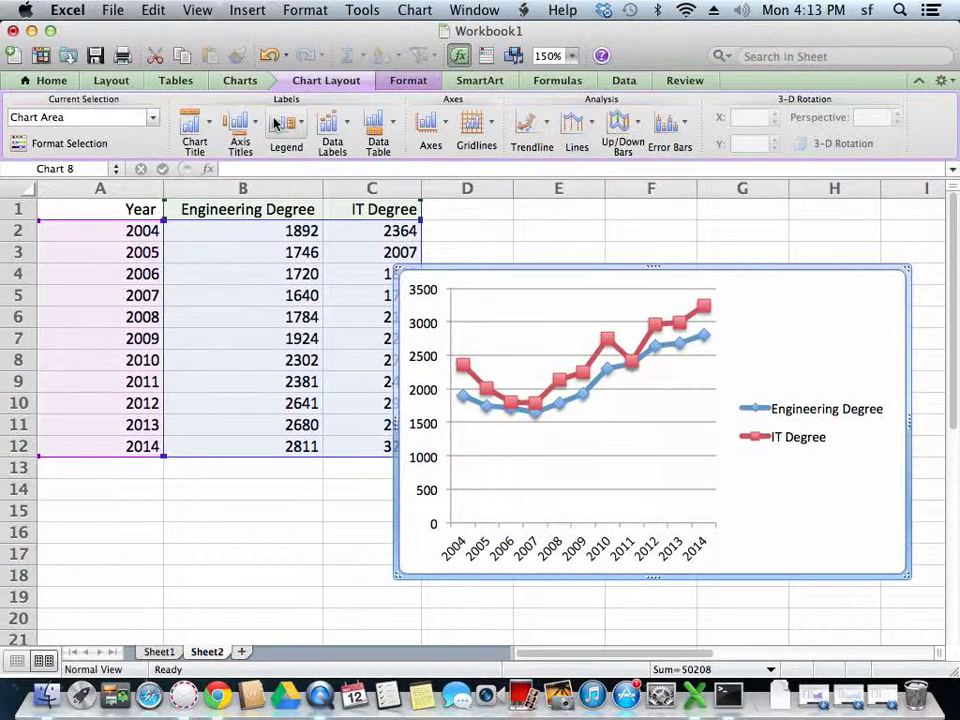
pyautogui.click(240, 138)
pyautogui.moveTo(340, 153)
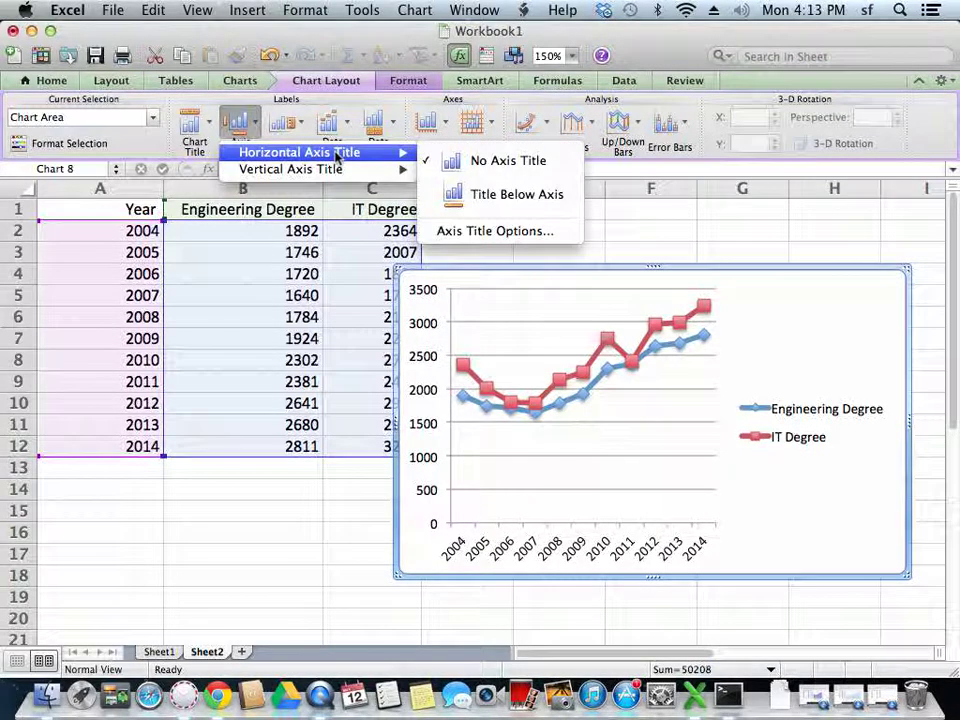
pyautogui.click(516, 193)
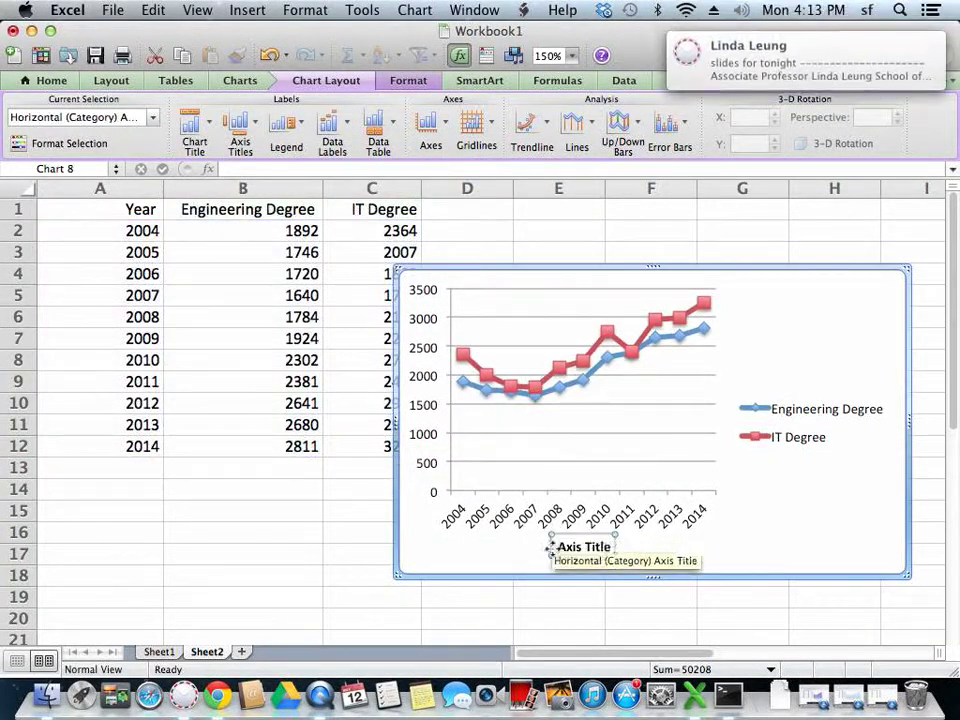
pyautogui.tripleClick(586, 549)
pyautogui.write('Ye')
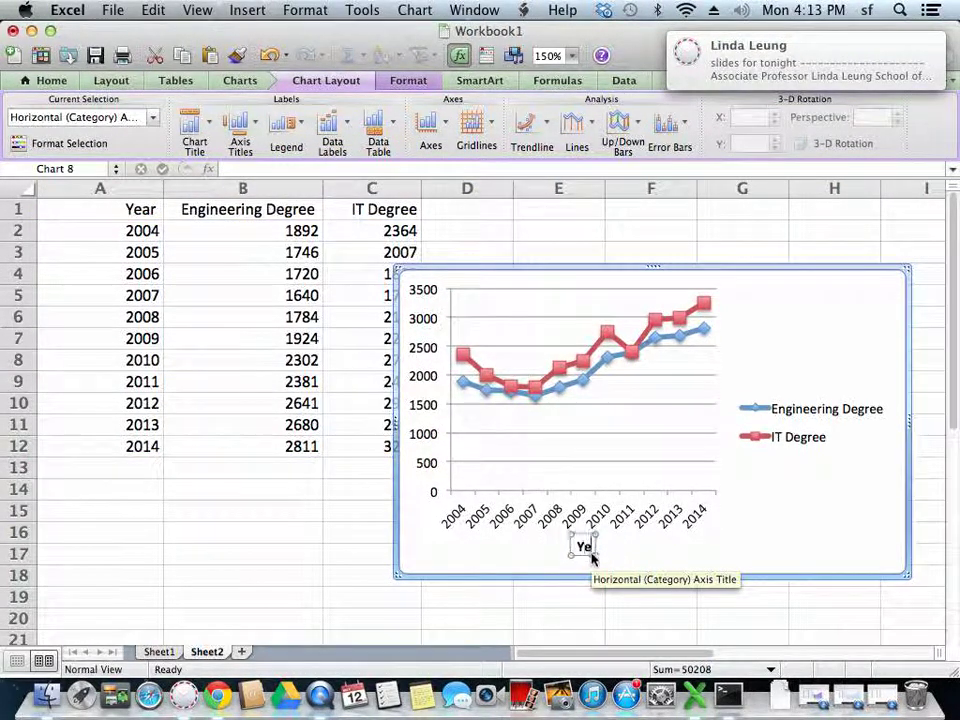
pyautogui.write('ar')
pyautogui.click(495, 551)
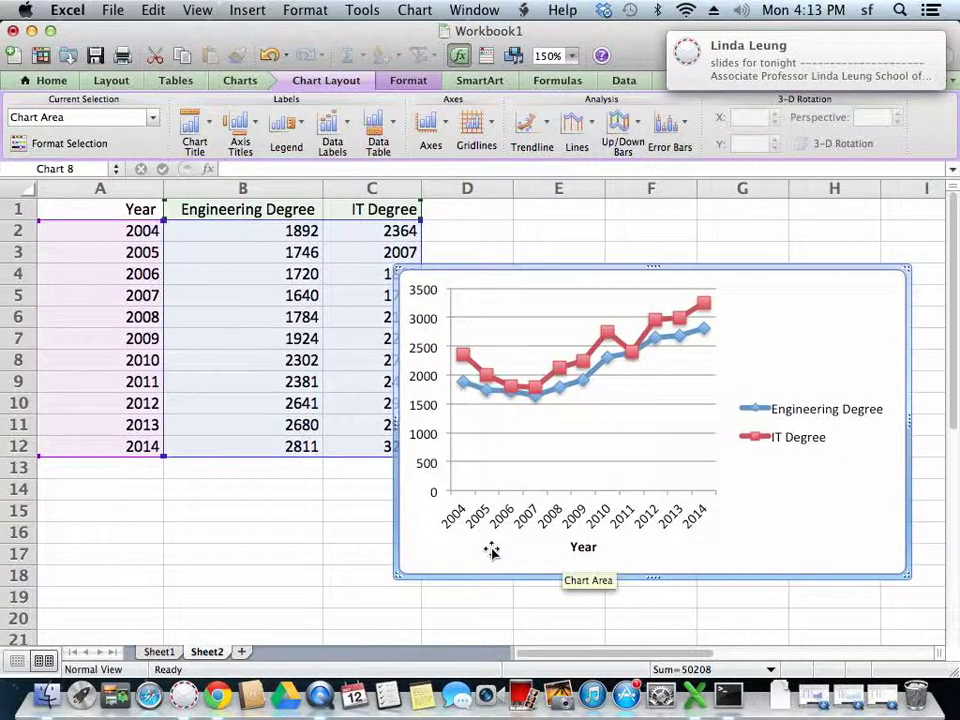
pyautogui.click(240, 123)
# - Add a rotated vertical axis title reading 'Enrollment'
pyautogui.moveTo(274, 163)
pyautogui.click(485, 212)
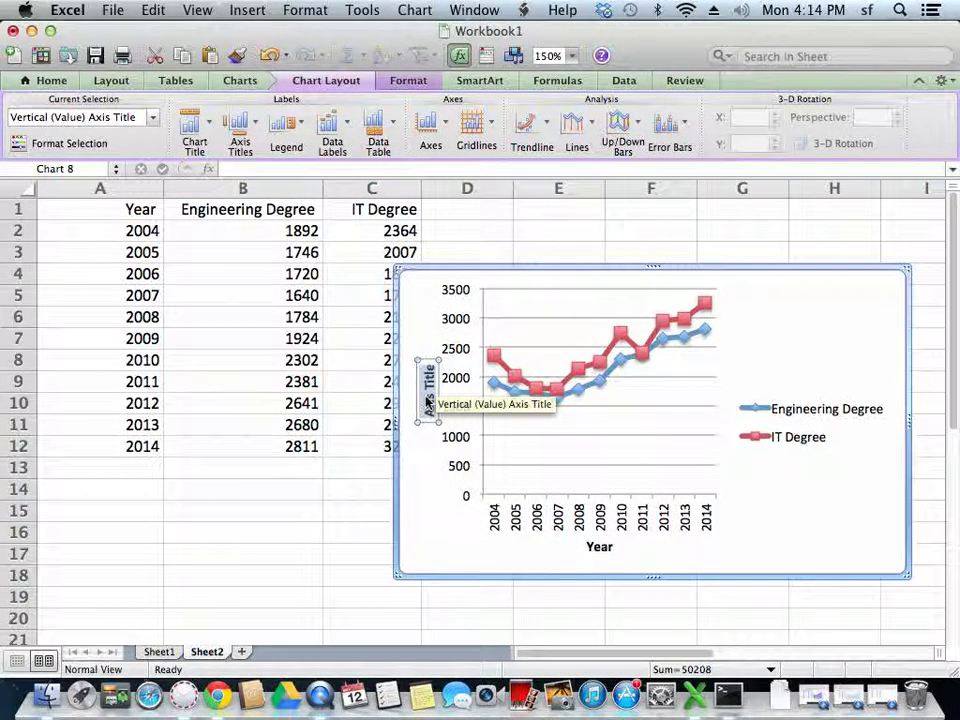
pyautogui.write('Enrollments')
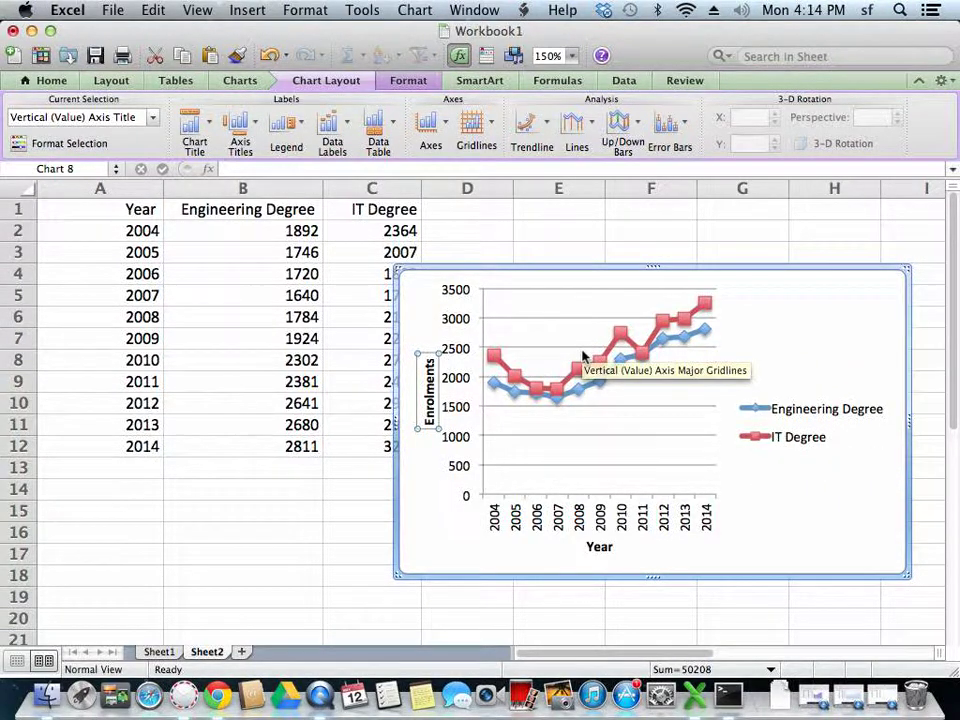
pyautogui.click(420, 545)
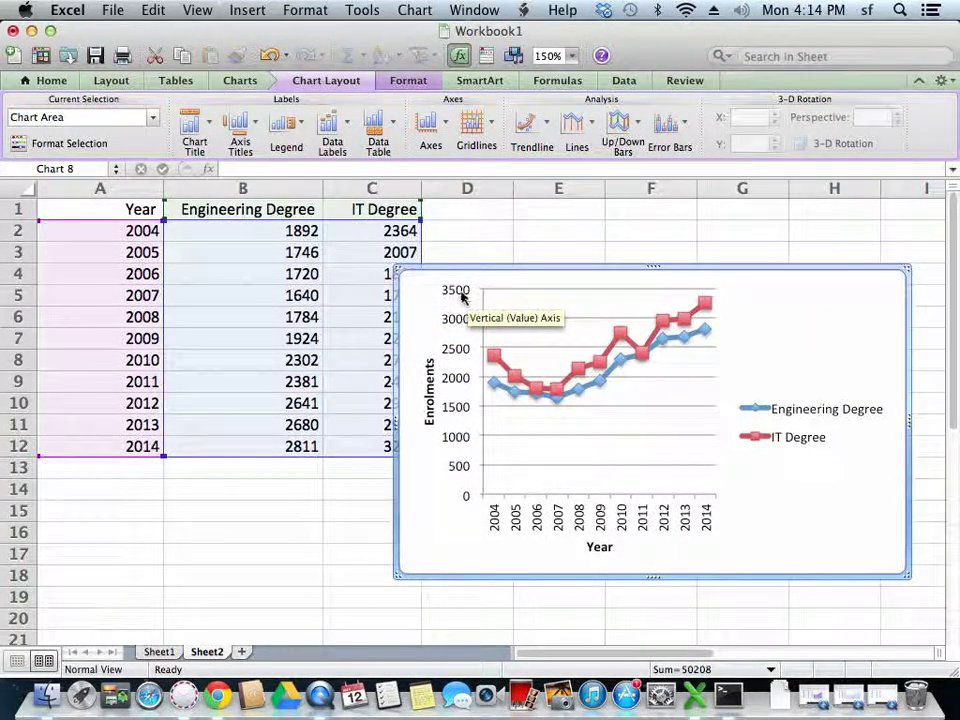
pyautogui.moveTo(704, 312)
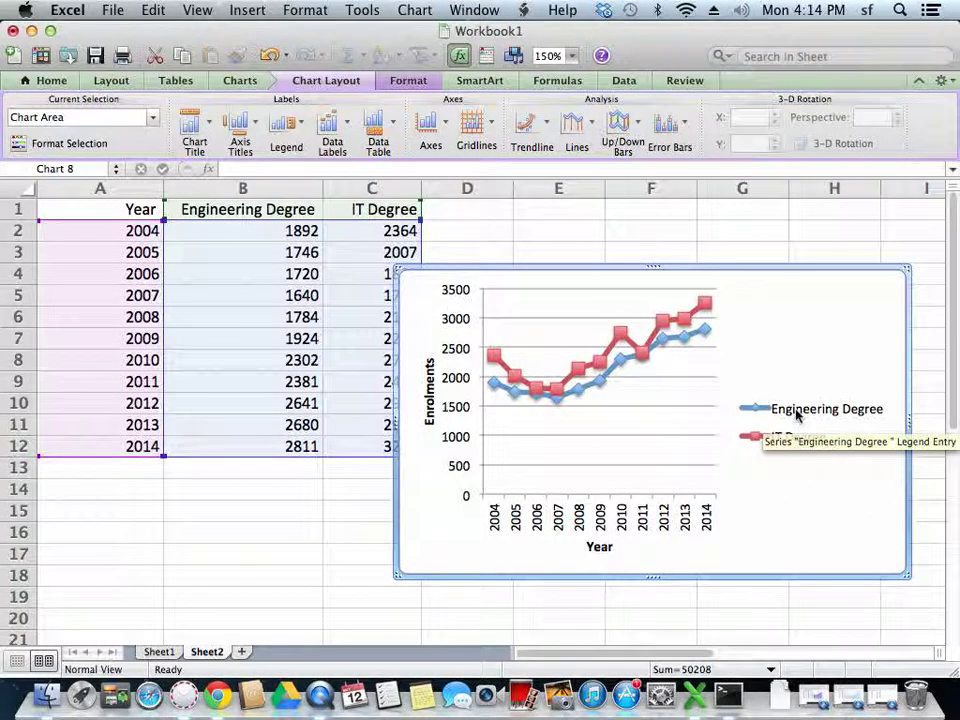
# - Narrow the chart and resize the legend lower so each series name fits on one line
pyautogui.moveTo(909, 420); pyautogui.dragTo(740, 424)
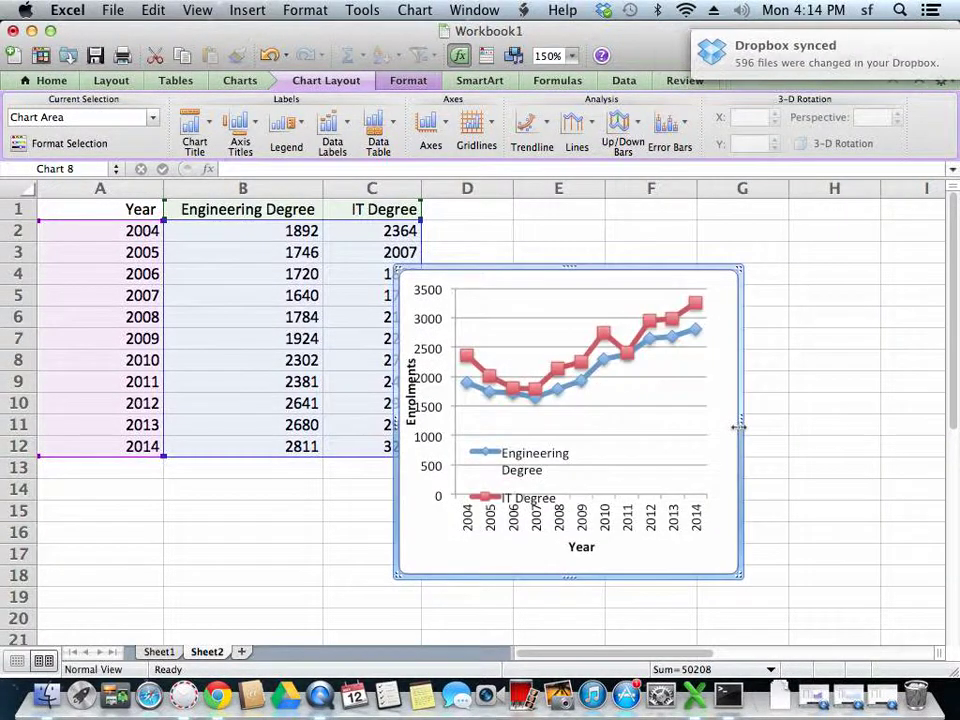
pyautogui.click(540, 450)
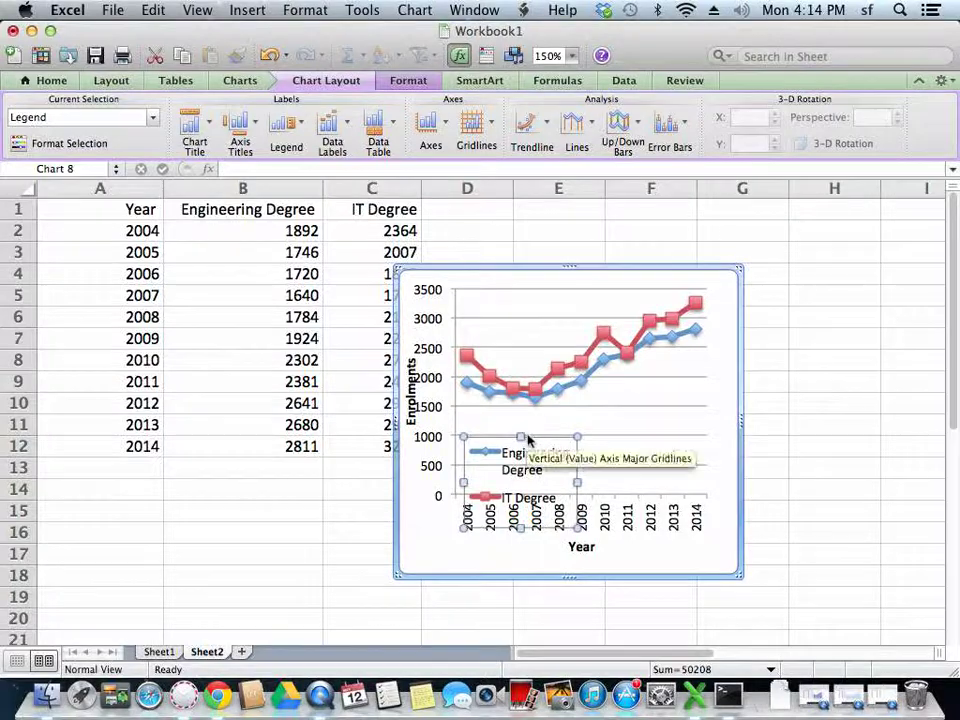
pyautogui.moveTo(576, 483); pyautogui.dragTo(641, 483)
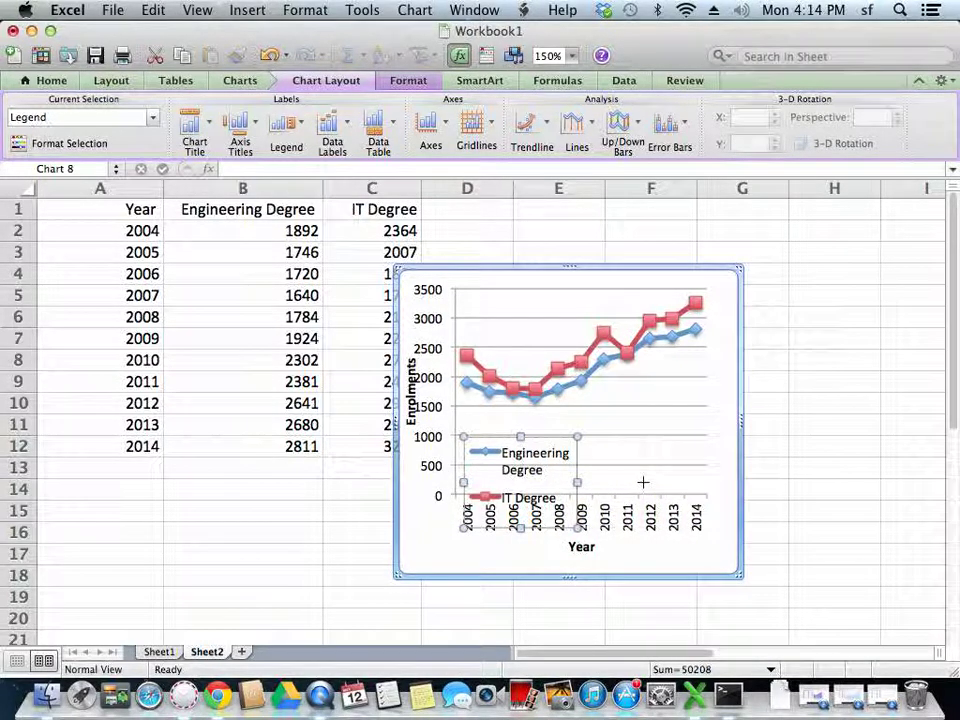
pyautogui.click(553, 440)
pyautogui.moveTo(558, 463); pyautogui.dragTo(568, 435)
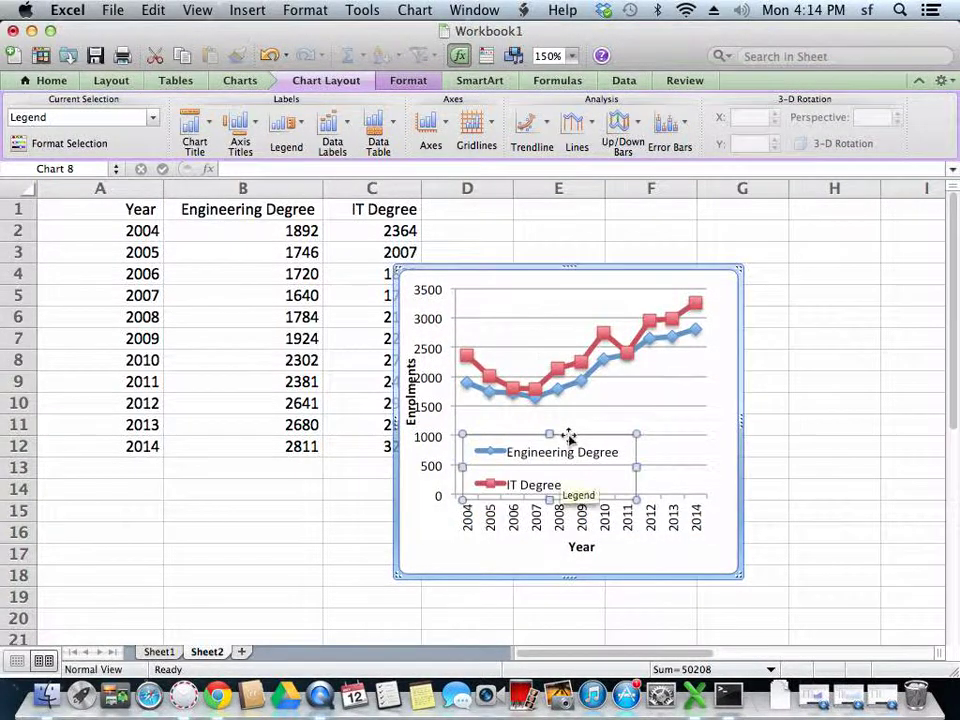
# - Shift the plot area's left edge slightly right so the axis title clears the numbers
pyautogui.click(446, 563)
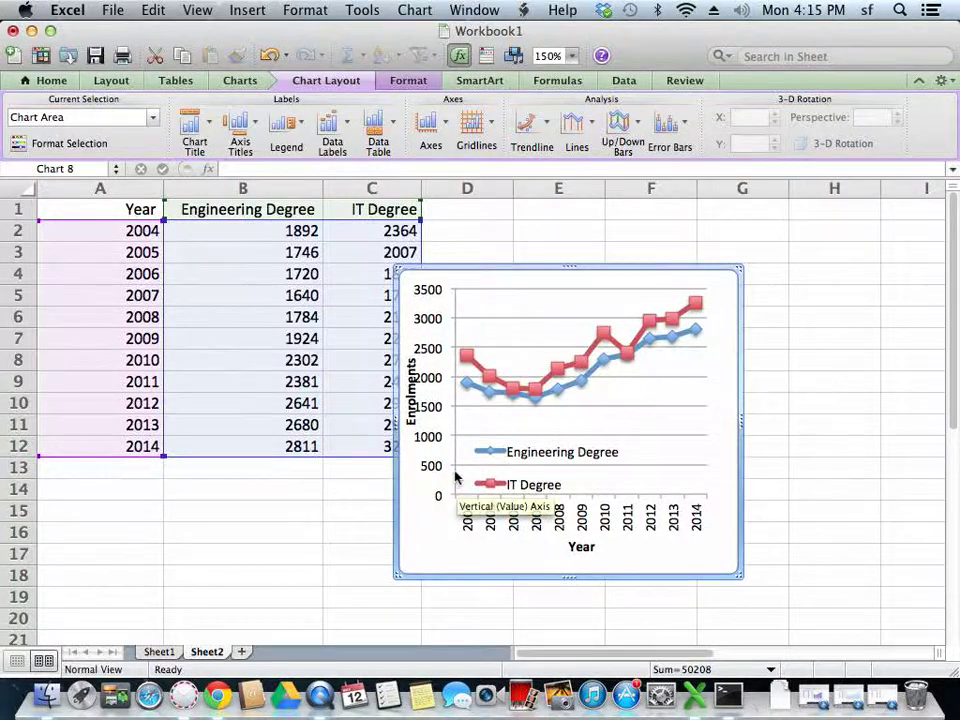
pyautogui.click(453, 400)
pyautogui.click(503, 454)
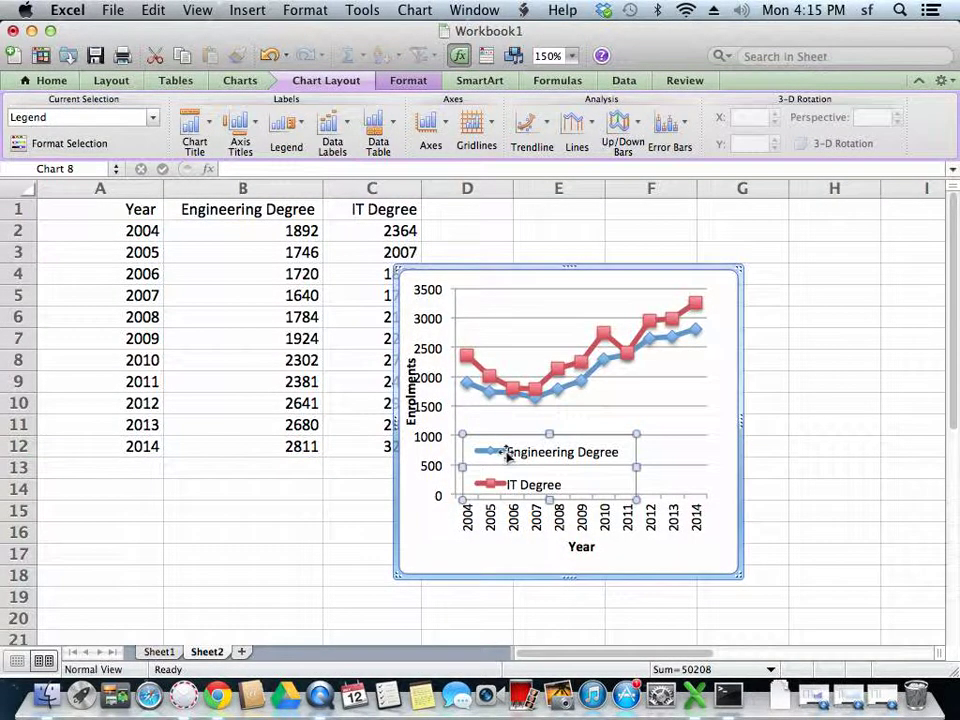
pyautogui.click(499, 420)
pyautogui.moveTo(455, 392); pyautogui.dragTo(466, 392)
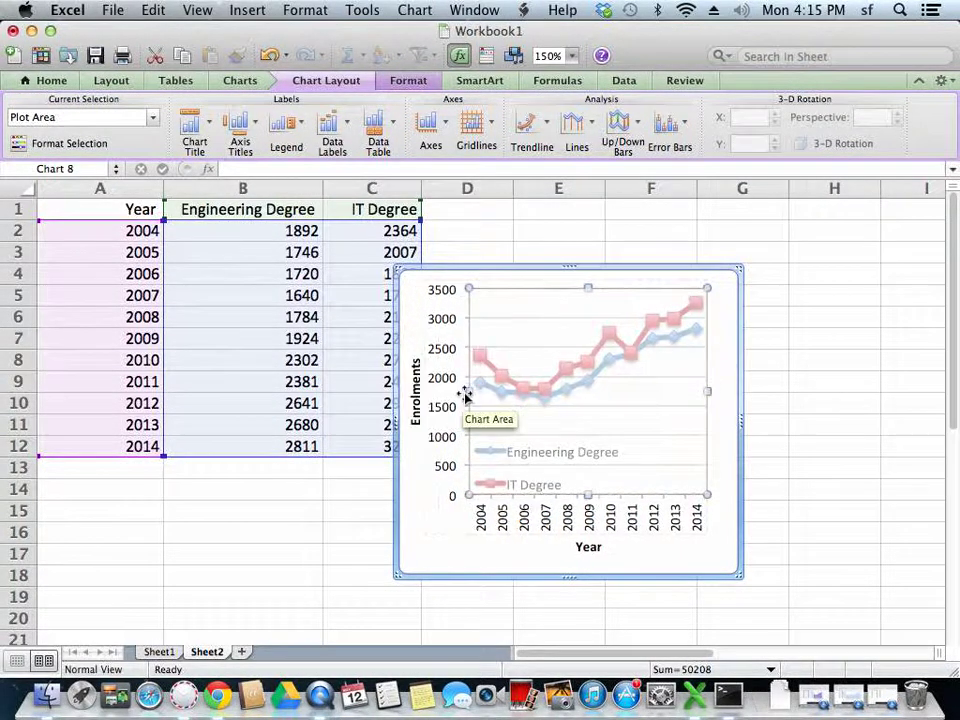
pyautogui.click(431, 540)
# - Save the chart as a PDF picture named TwoSeries, then delete it from the sheet
pyautogui.rightClick(431, 540)
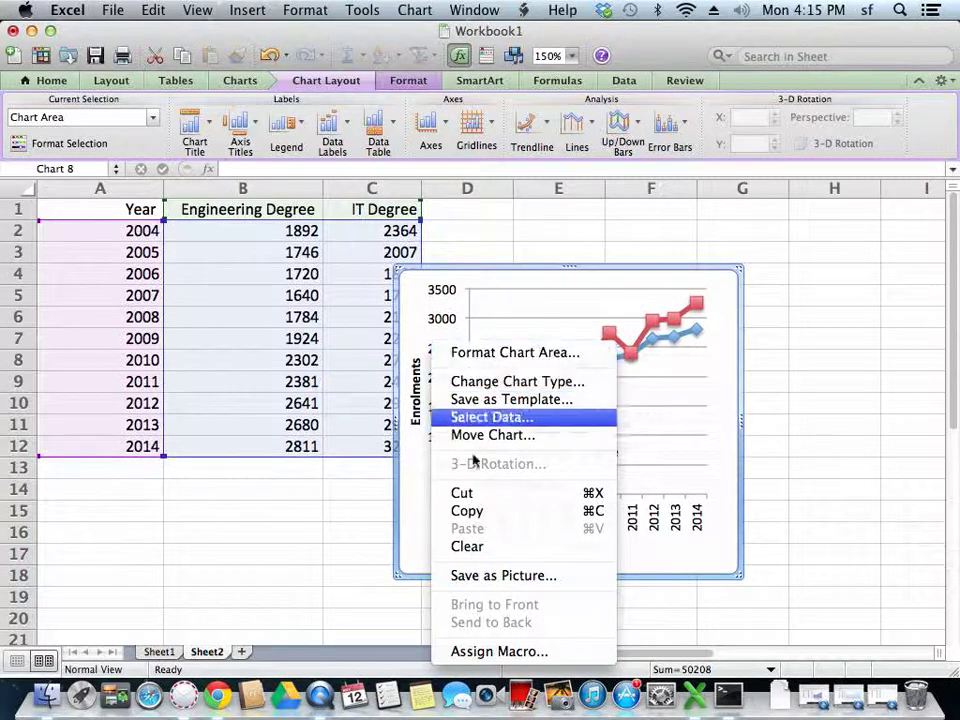
pyautogui.click(500, 578)
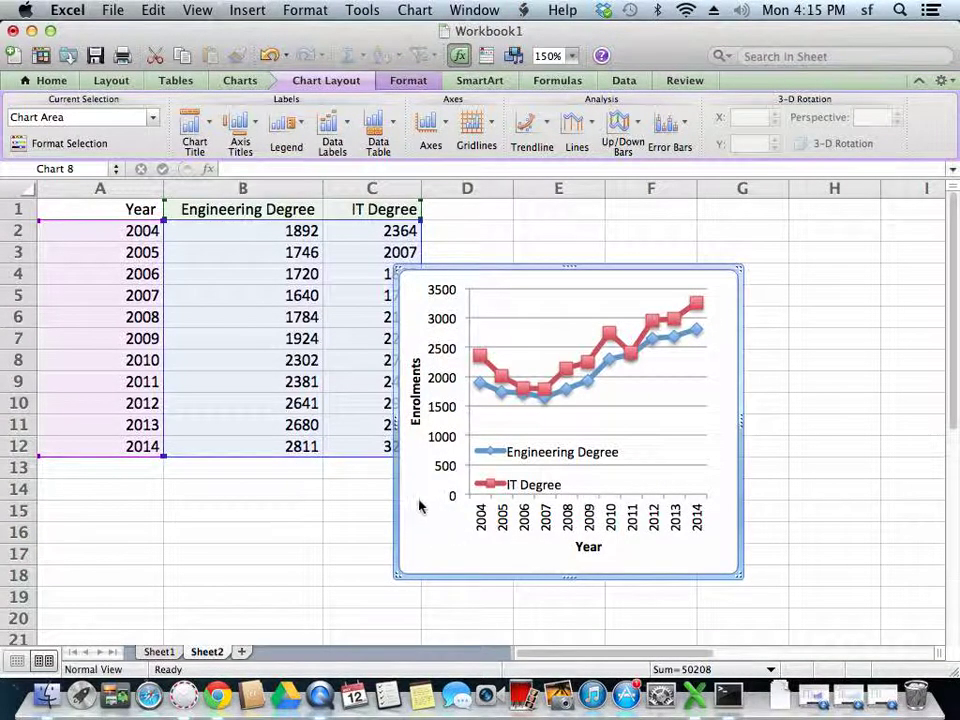
pyautogui.click(405, 251)
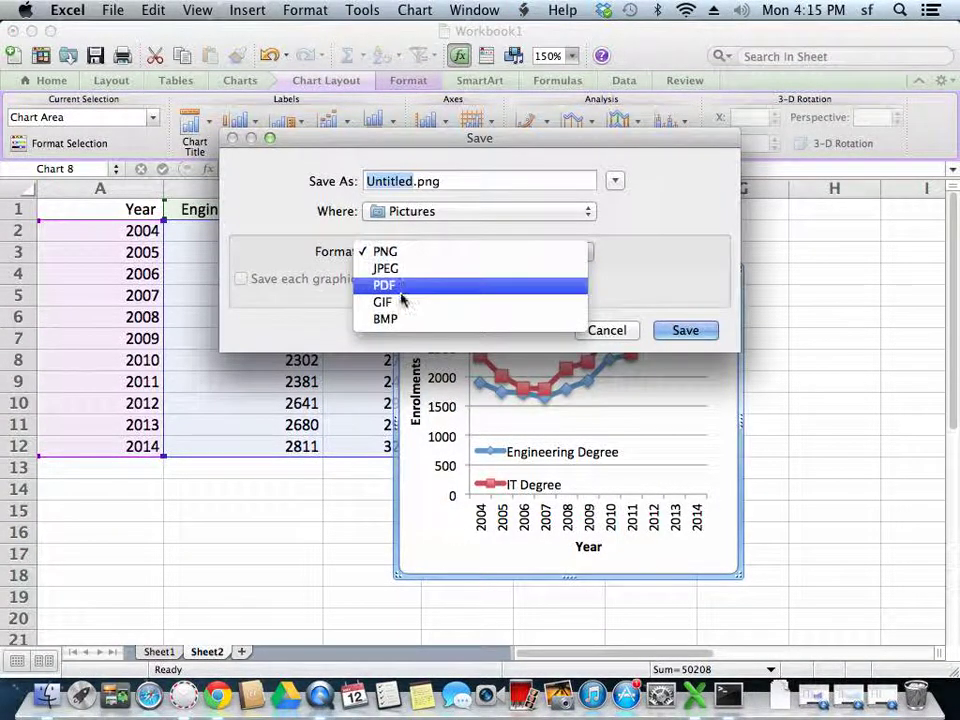
pyautogui.click(405, 287)
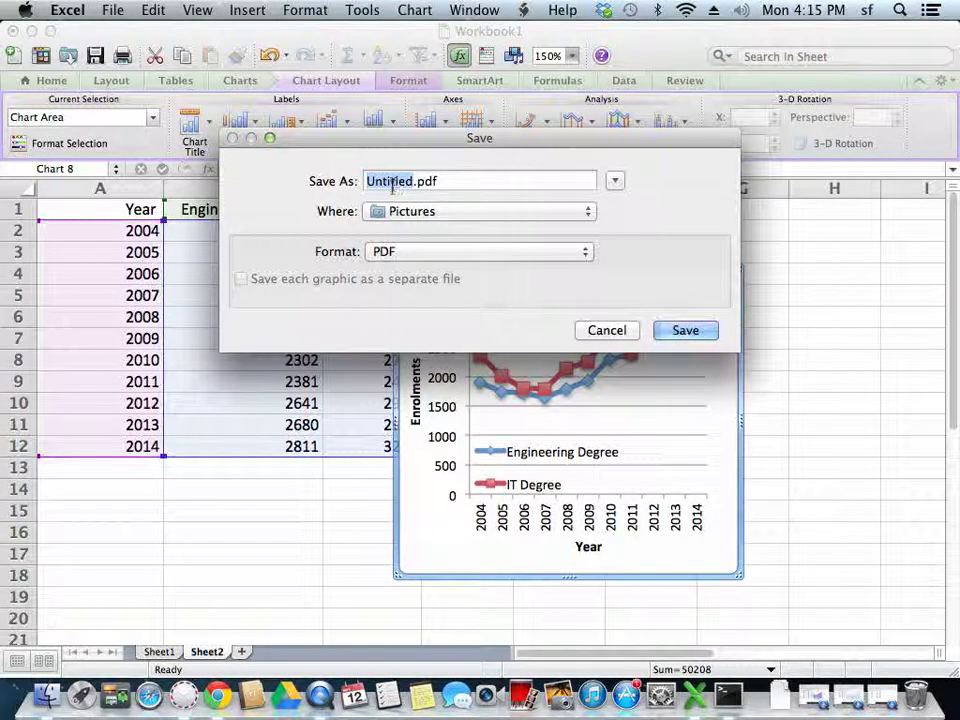
pyautogui.write('Two')
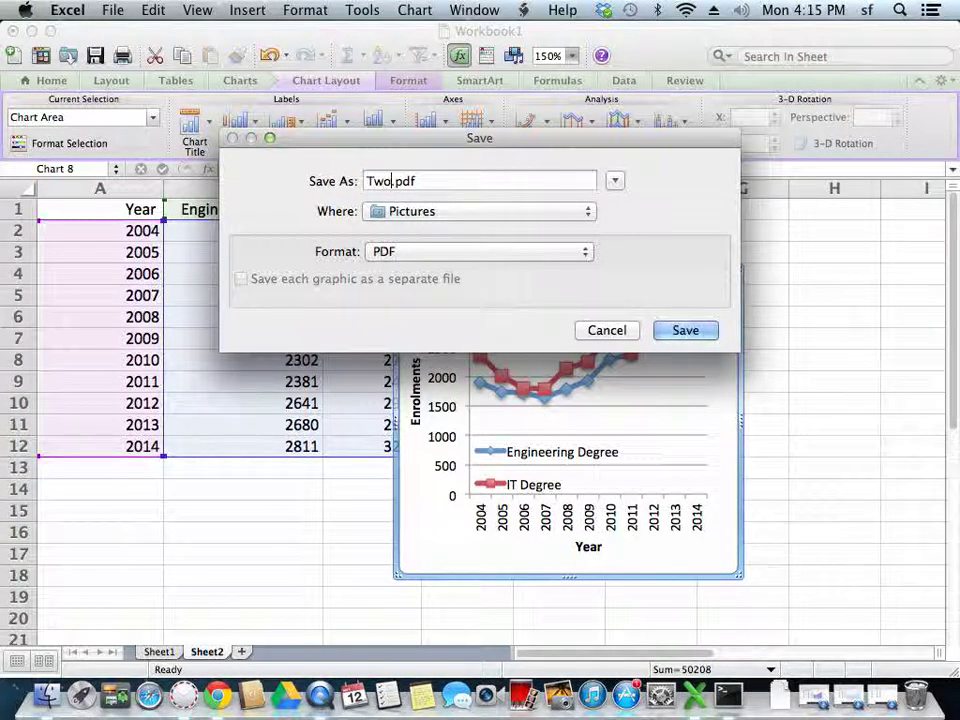
pyautogui.write('Series')
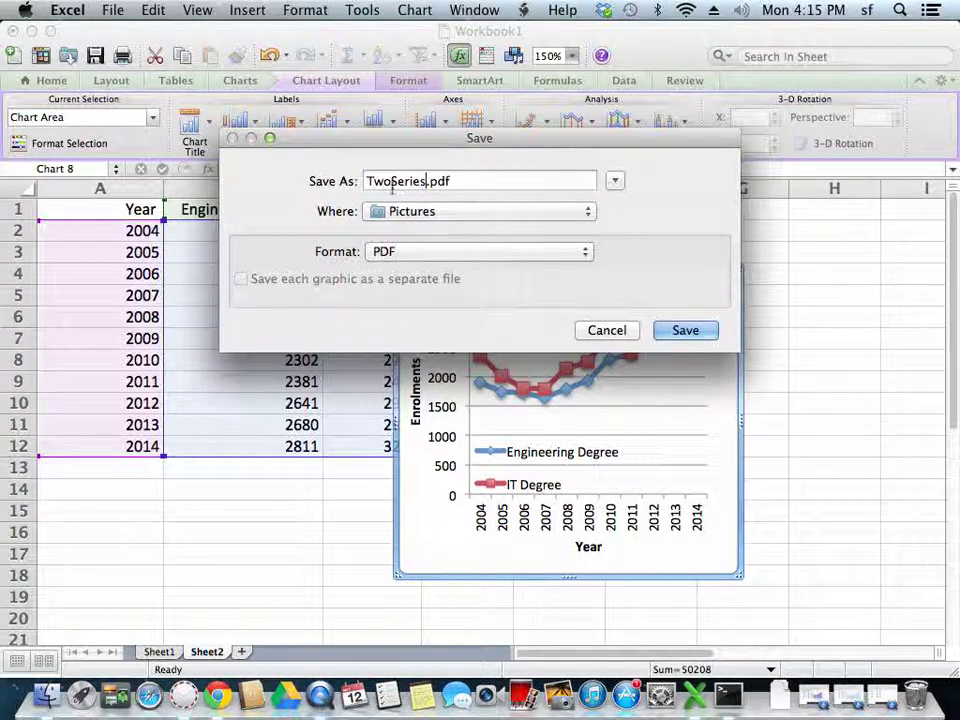
pyautogui.click(684, 333)
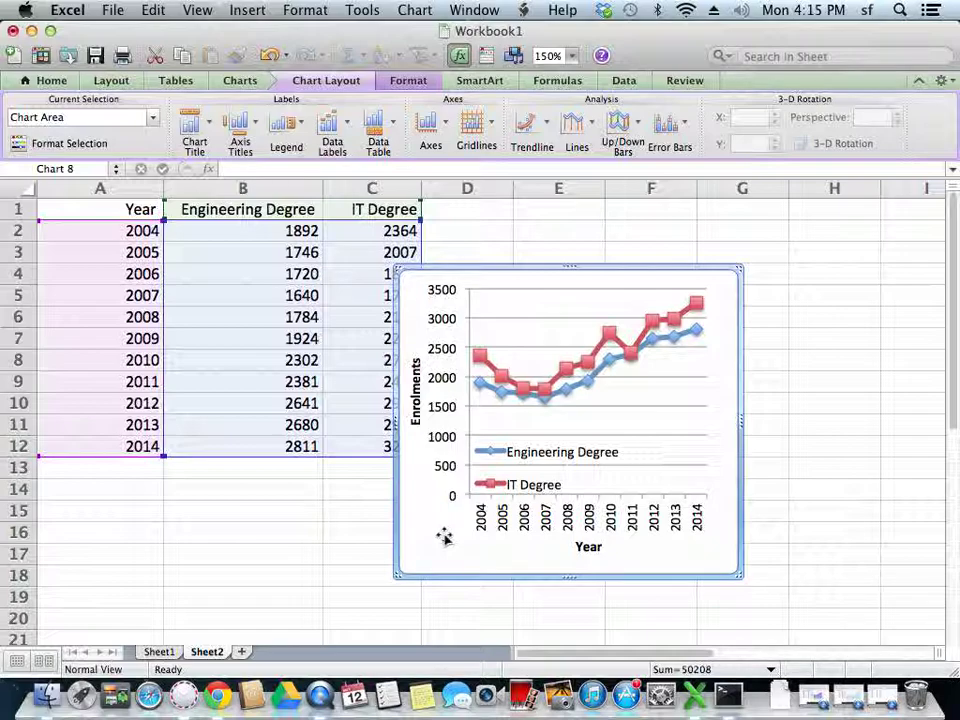
pyautogui.press('Delete')
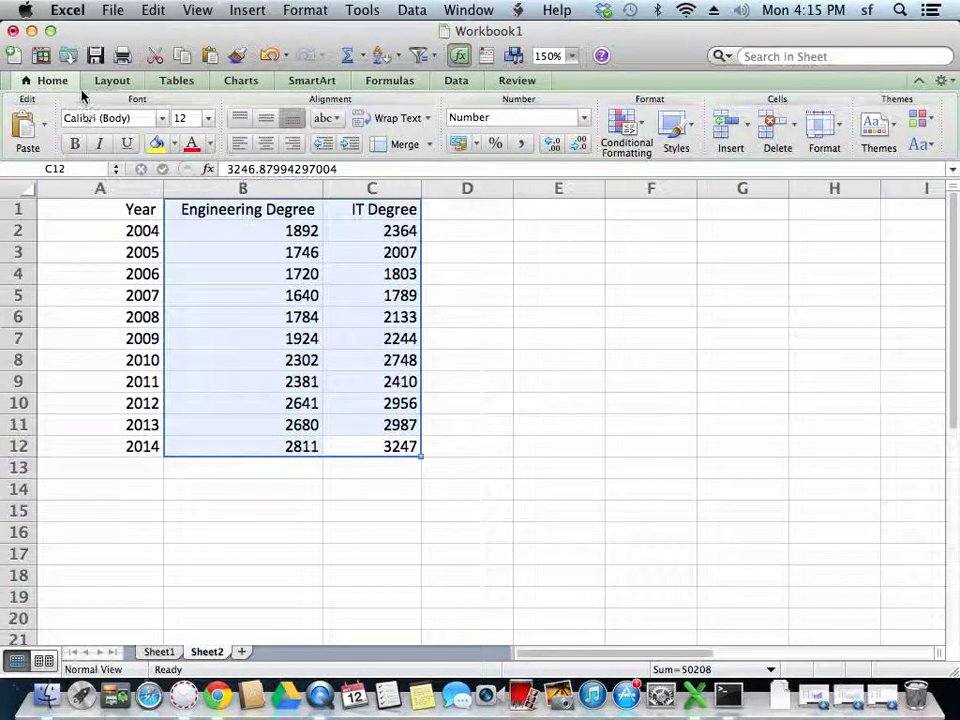
# - Insert a stacked column chart of the degree data and move it up and right
pyautogui.click(242, 80)
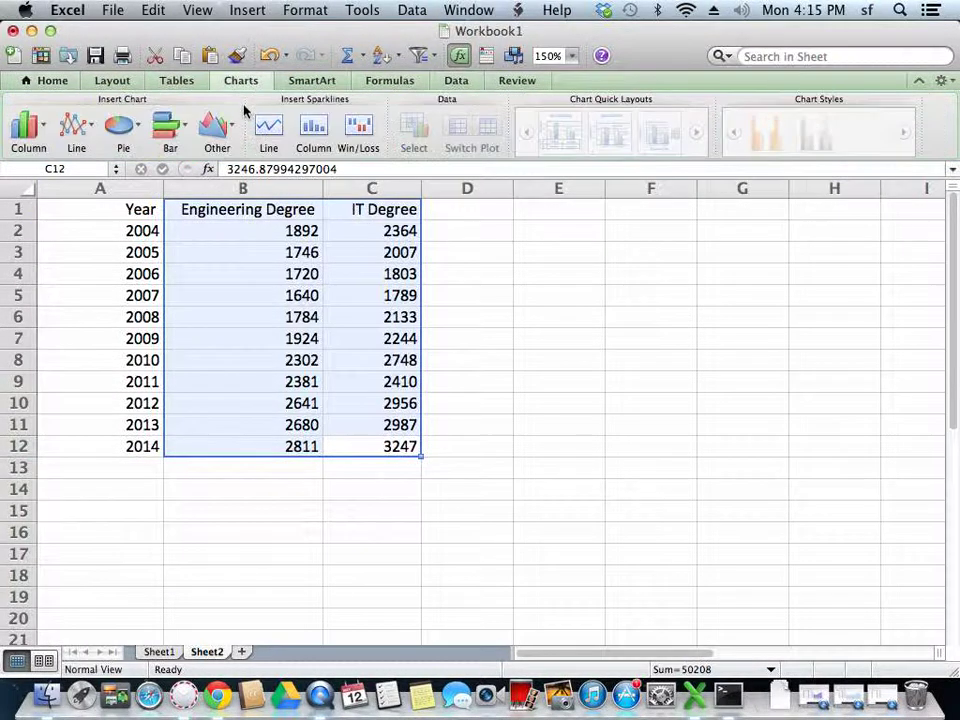
pyautogui.click(38, 133)
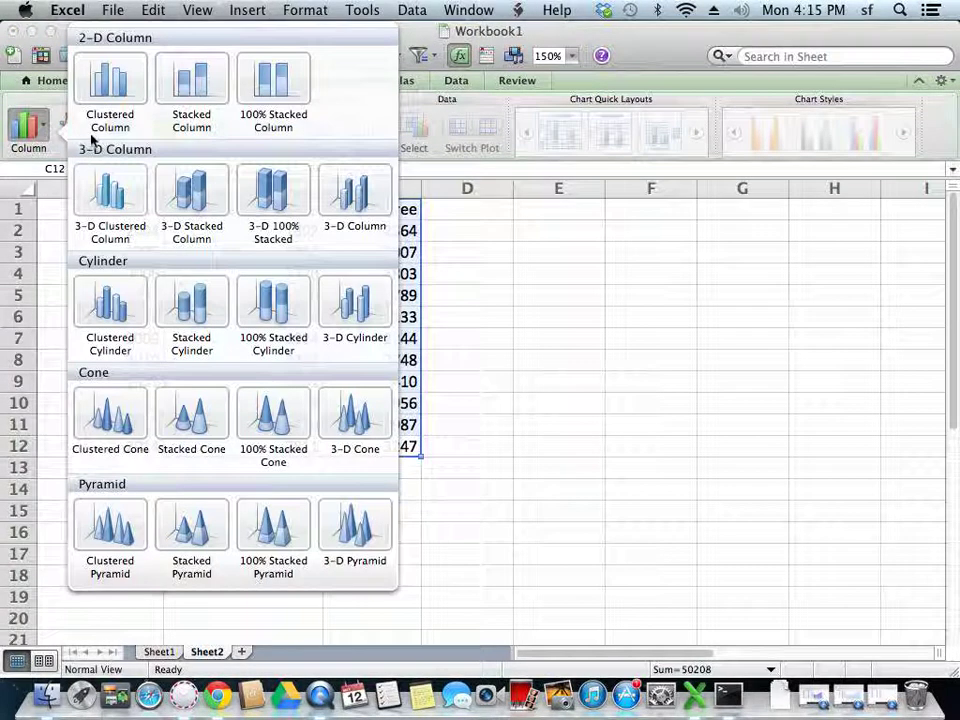
pyautogui.click(198, 97)
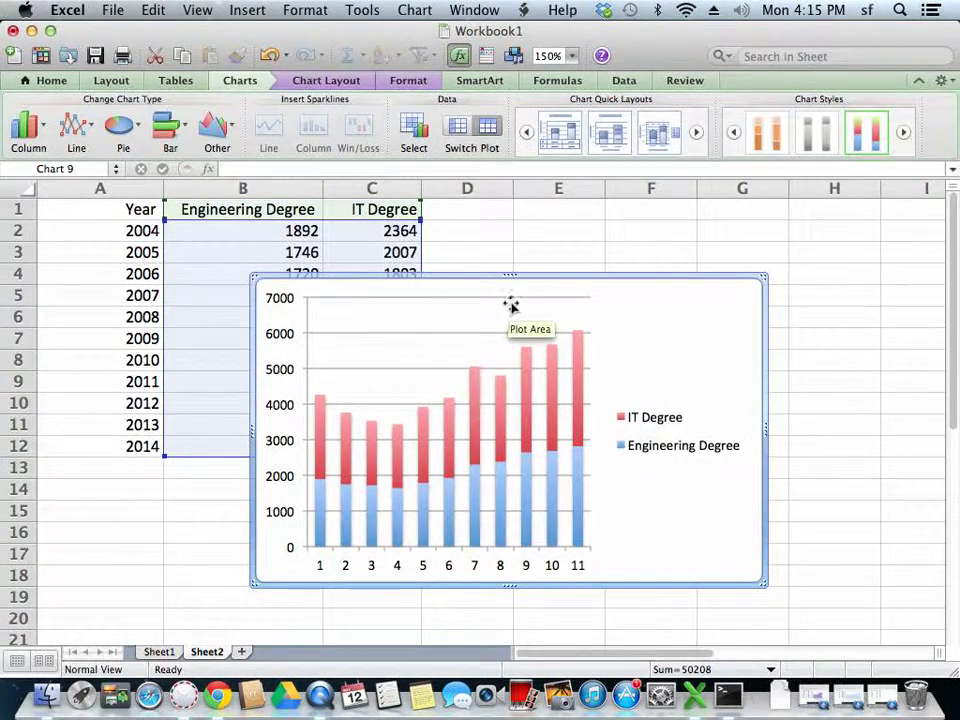
pyautogui.moveTo(610, 315); pyautogui.dragTo(666, 286)
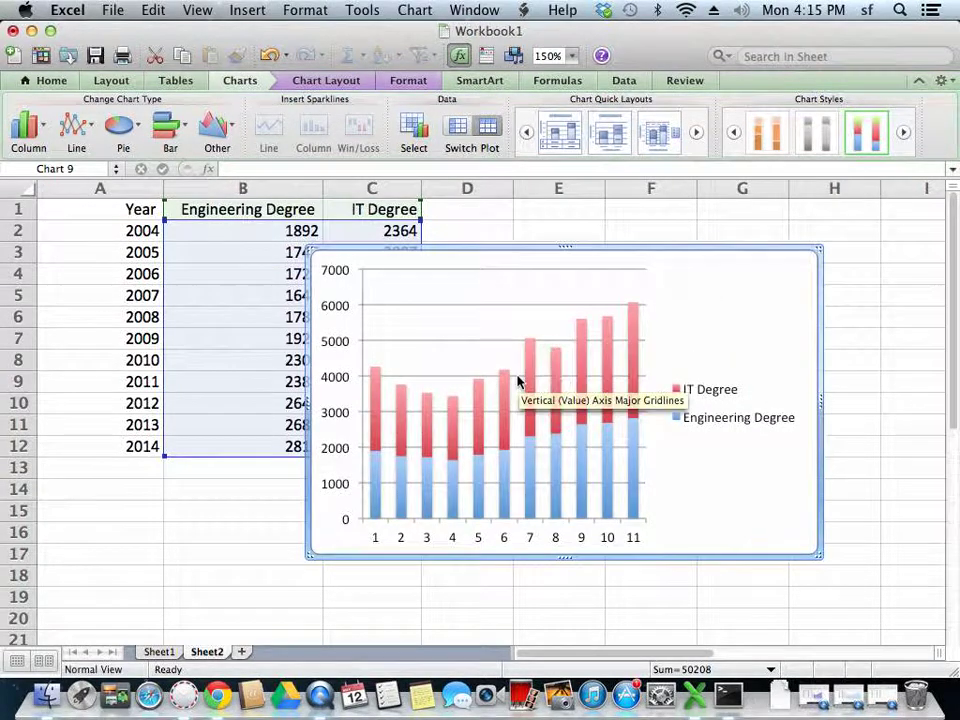